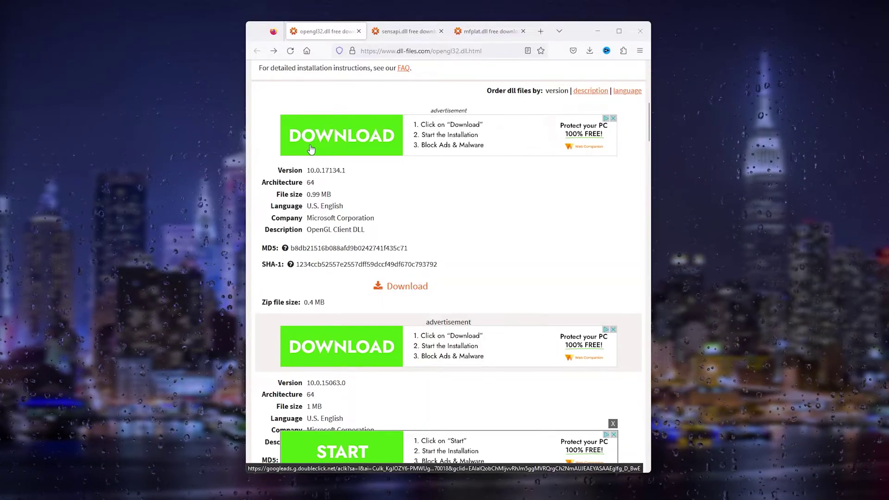
# - Scroll through the opengl32.dll download page on DLL-files.com
pyautogui.scroll(7, 462, 232)
pyautogui.scroll(-2, 458, 224)
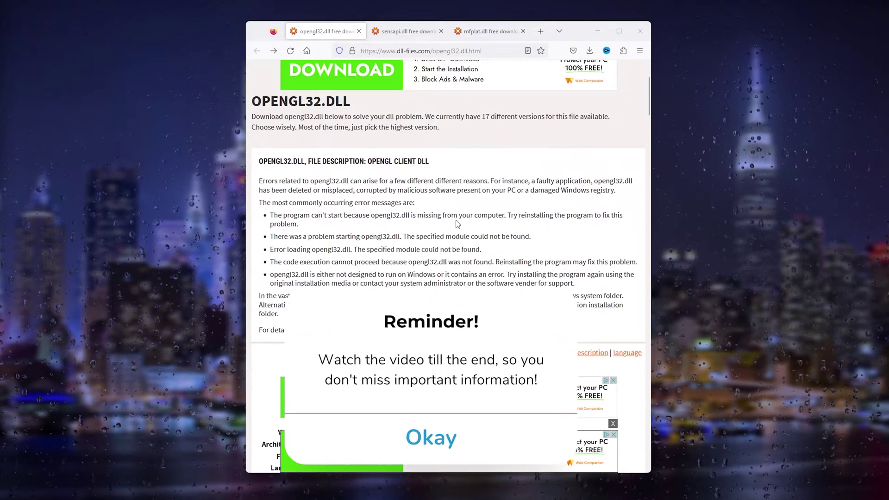
pyautogui.scroll(3, 453, 212)
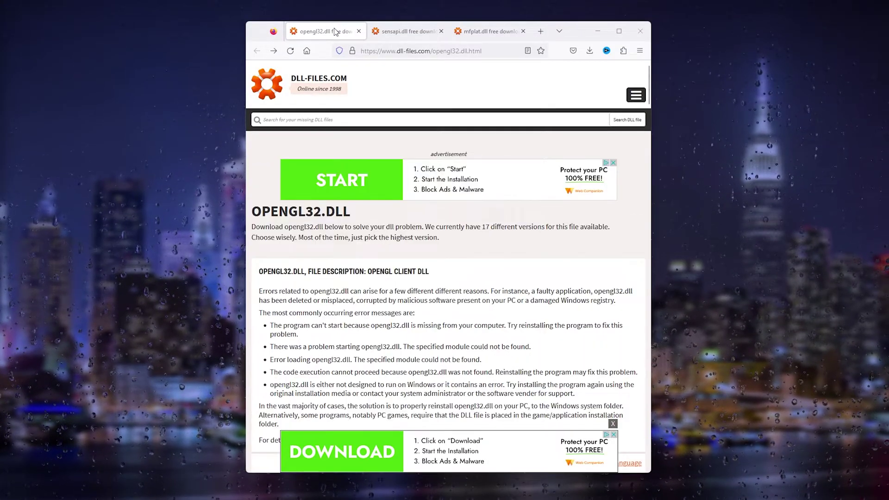
# - Check the sensapi.dll and mfplat.dll pages, then come back to the opengl32.dll page
pyautogui.click(388, 26)
pyautogui.click(482, 30)
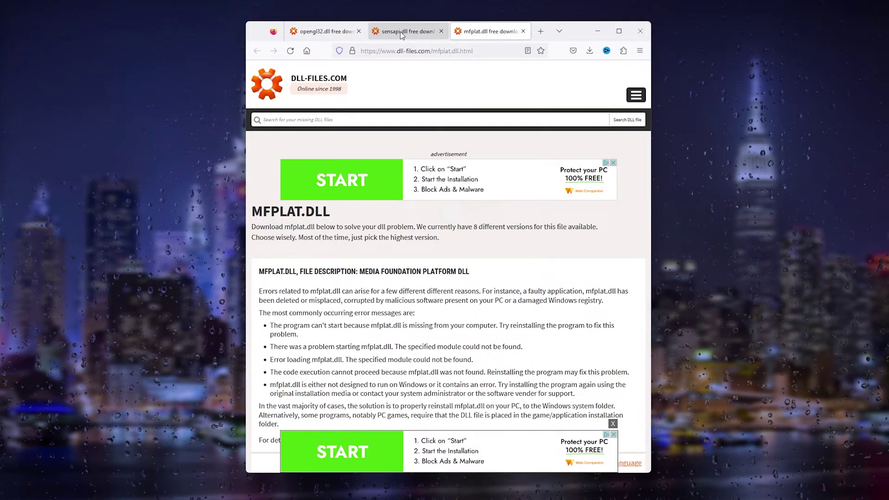
pyautogui.click(338, 33)
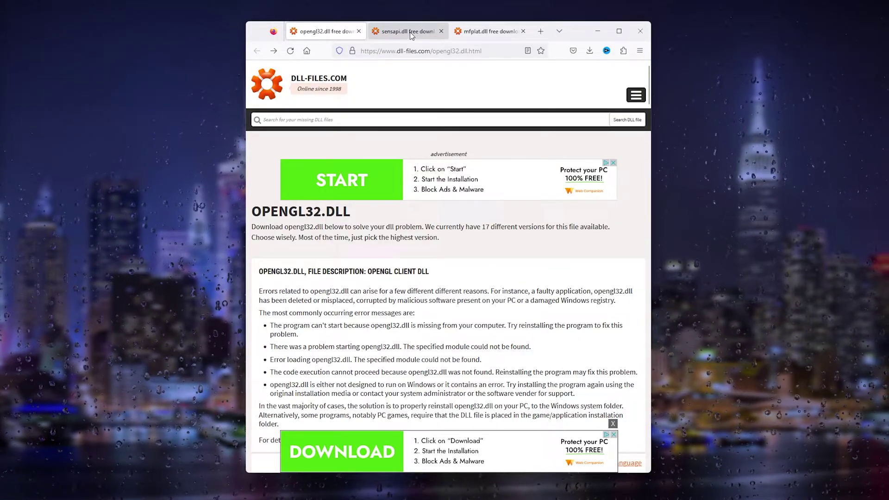
pyautogui.scroll(-8, 393, 209)
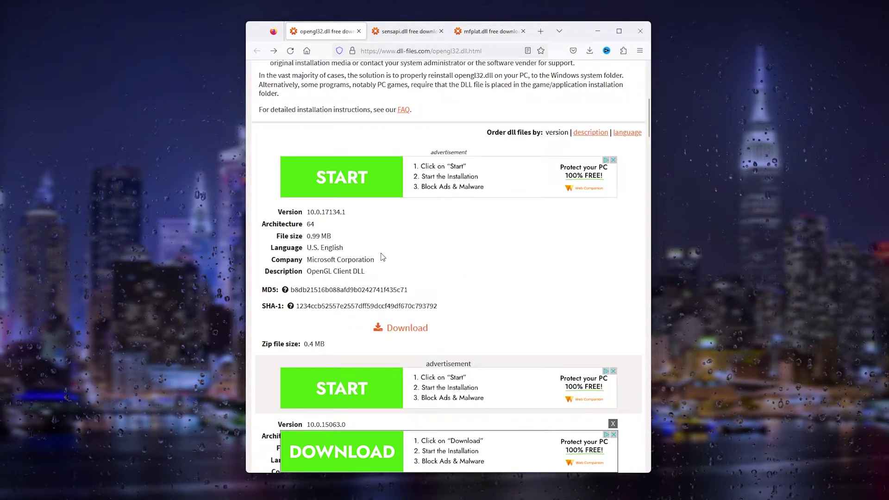
pyautogui.scroll(7, 419, 128)
pyautogui.scroll(1, 419, 127)
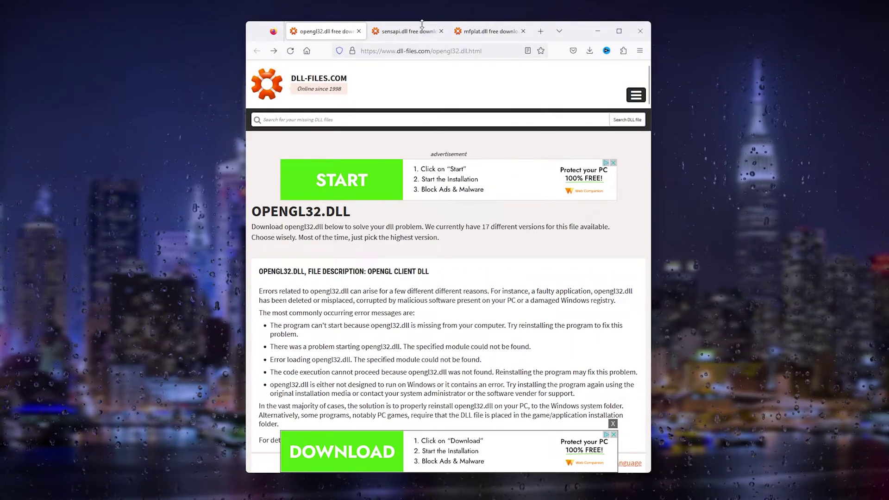
pyautogui.click(420, 27)
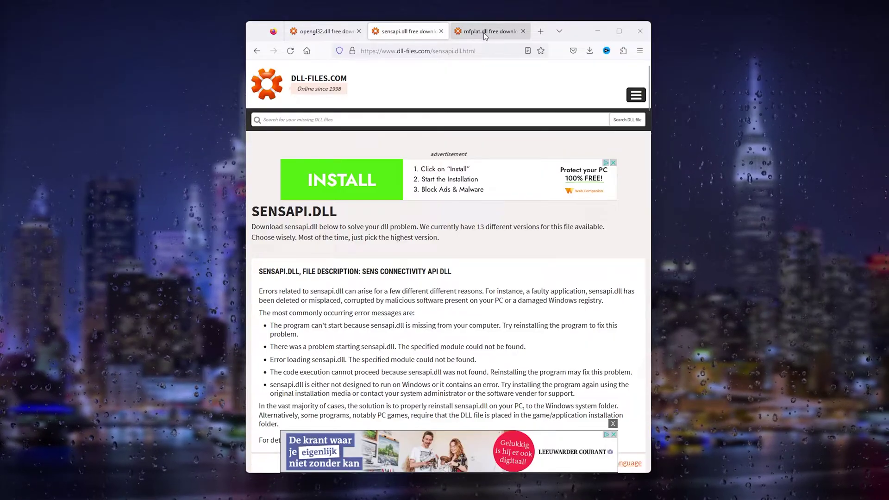
pyautogui.click(485, 32)
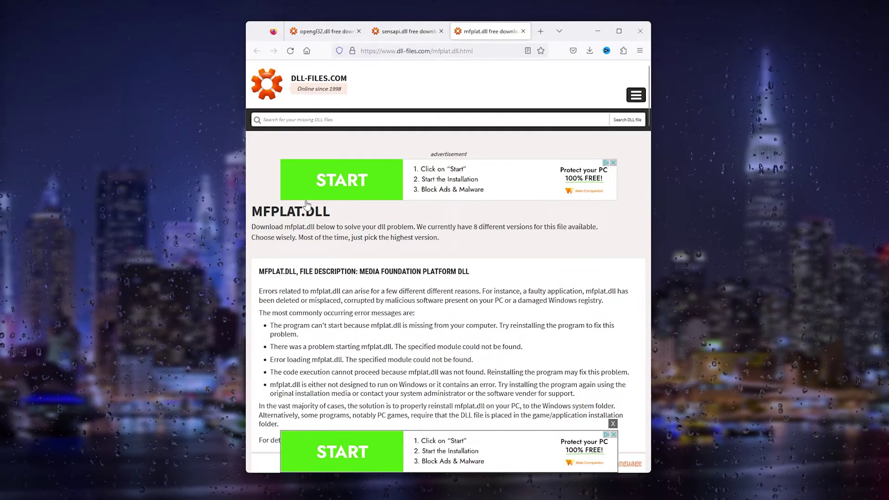
pyautogui.click(337, 33)
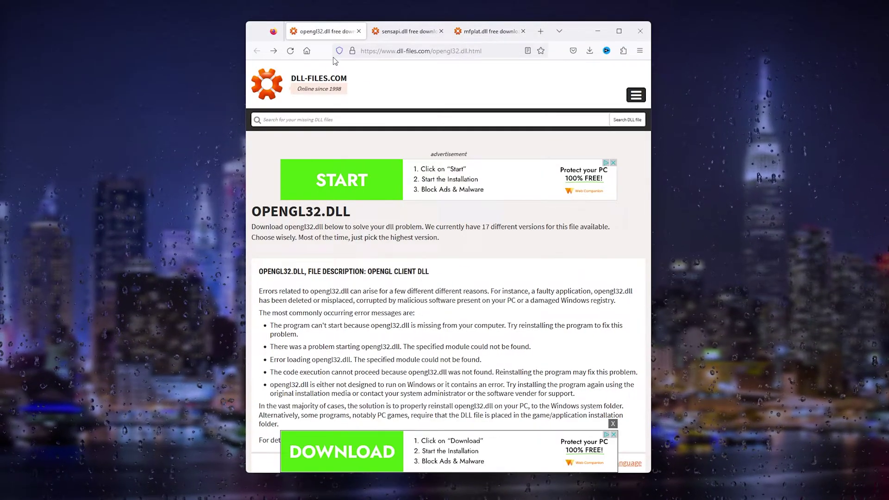
# - Download the 64-bit opengl32.dll version 10.0.17134.1 as opengl32.zip
pyautogui.scroll(-7, 395, 189)
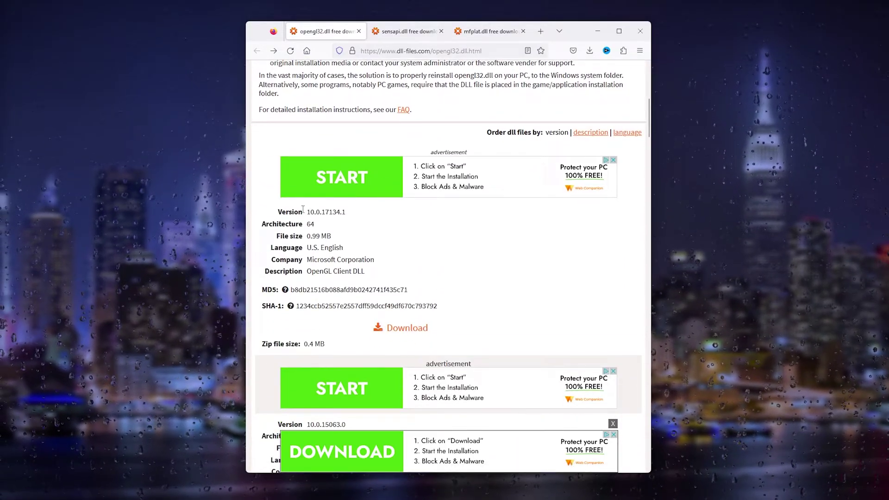
pyautogui.scroll(-1, 348, 223)
pyautogui.scroll(1, 389, 232)
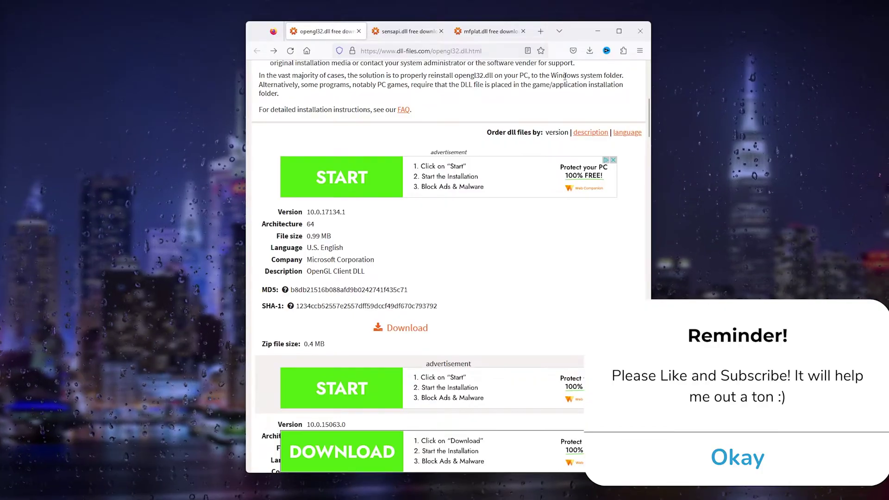
pyautogui.click(589, 51)
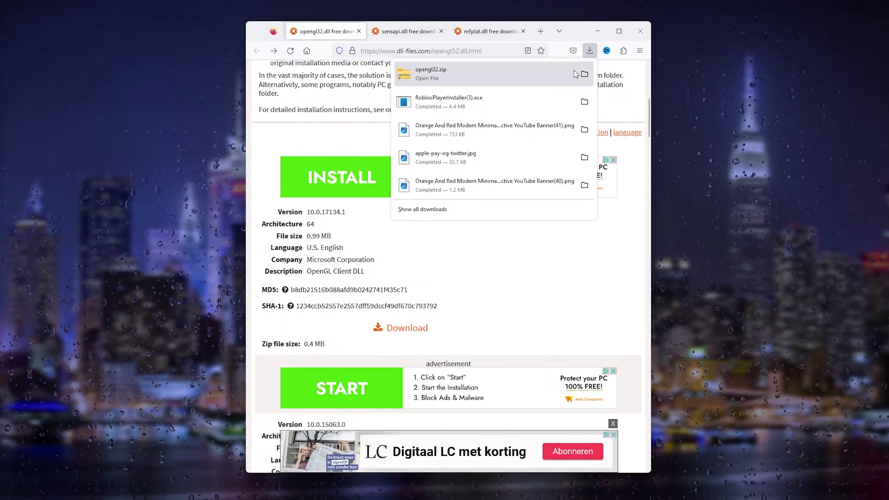
# - Open the Downloads folder containing opengl32.zip and position its window
pyautogui.click(584, 74)
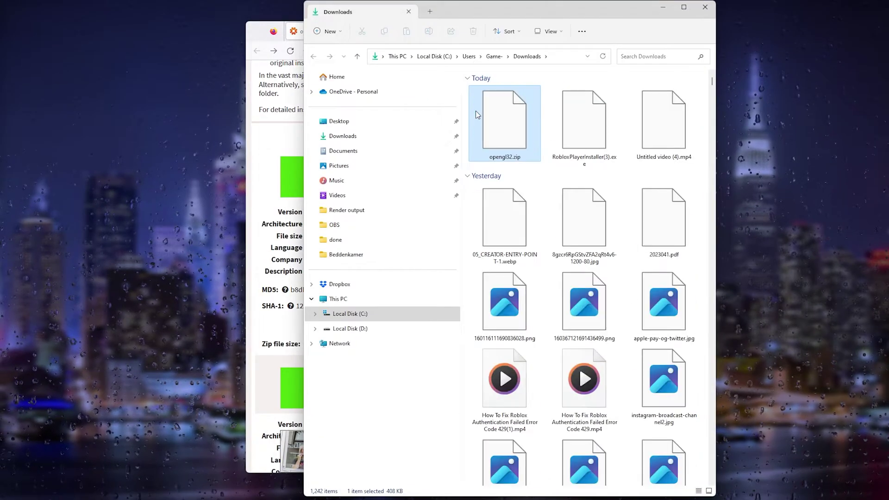
pyautogui.moveTo(510, 18); pyautogui.dragTo(477, 14)
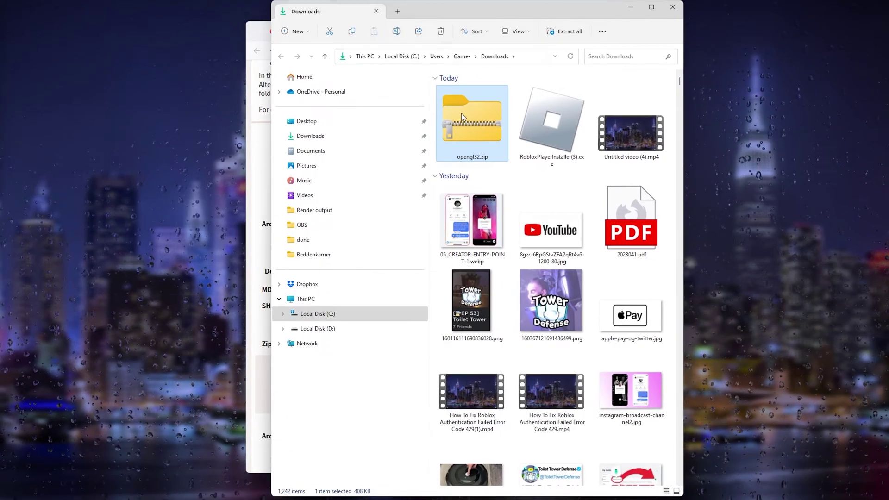
pyautogui.moveTo(475, 137); pyautogui.dragTo(475, 138)
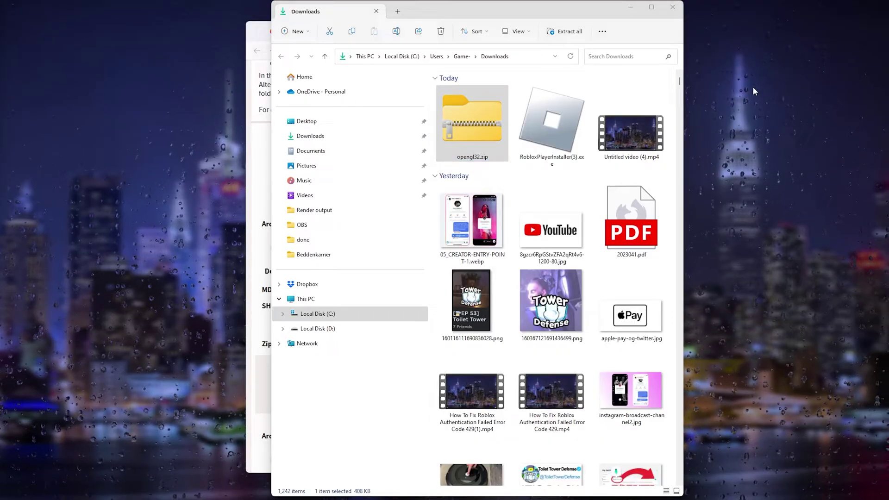
# - Create a desktop folder named asdf and move opengl32.zip into it
pyautogui.rightClick(760, 89)
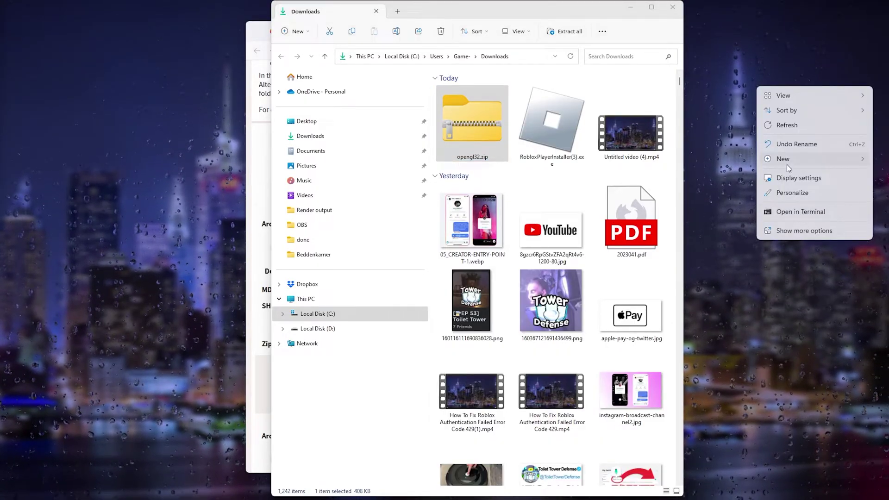
pyautogui.moveTo(770, 159)
pyautogui.click(737, 166)
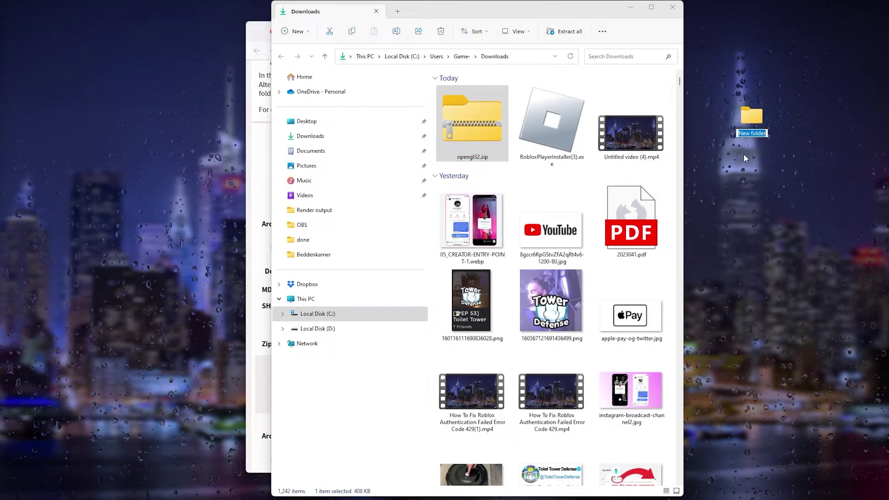
pyautogui.press('Return')
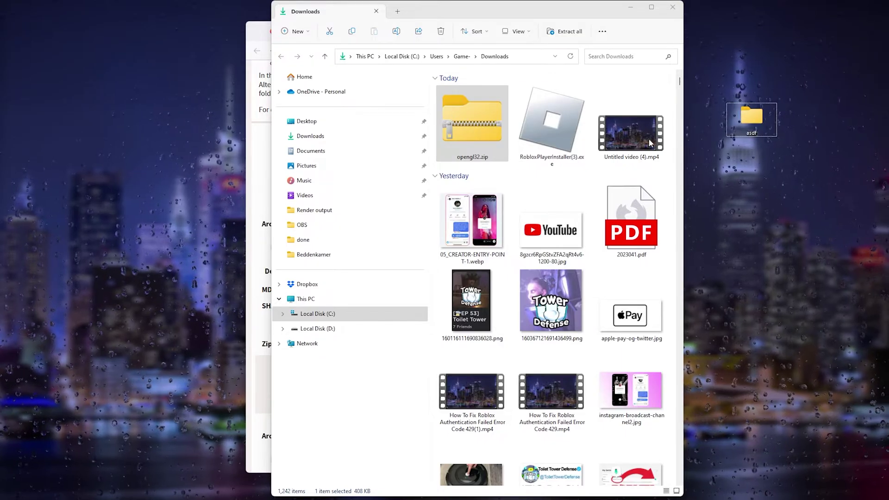
pyautogui.moveTo(494, 134); pyautogui.dragTo(755, 131)
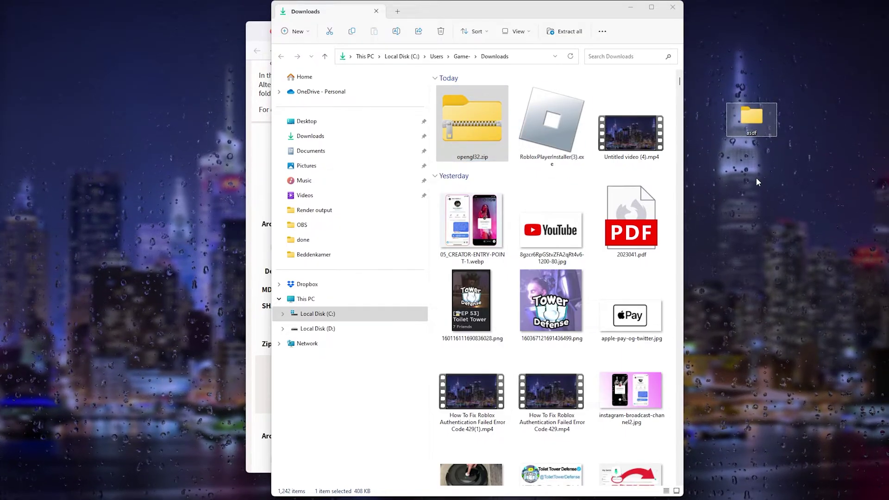
# - In the asdf folder, extract opengl32.zip with WinRAR's Hier uitpakken to get opengl32.dll and README.txt
pyautogui.doubleClick(751, 118)
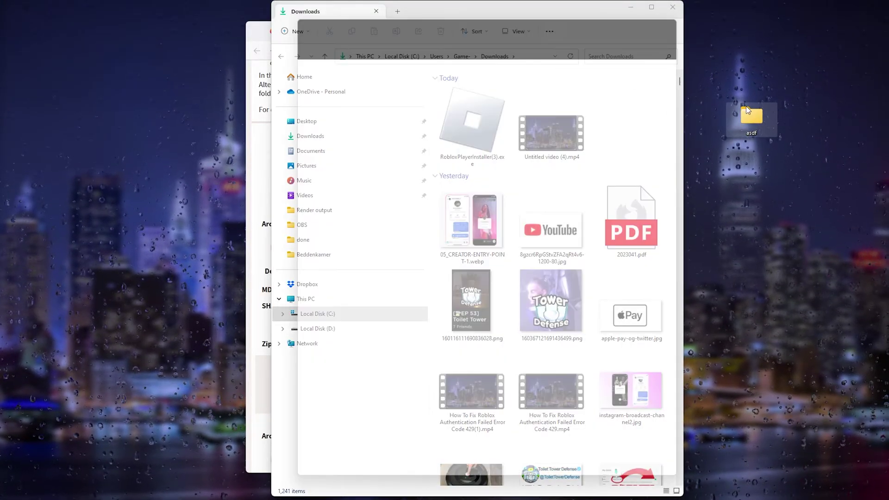
pyautogui.click(685, 7)
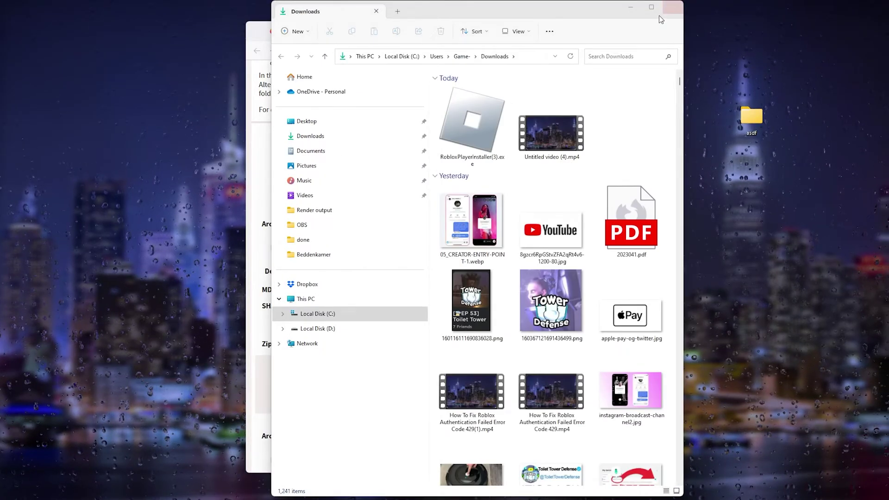
pyautogui.doubleClick(754, 115)
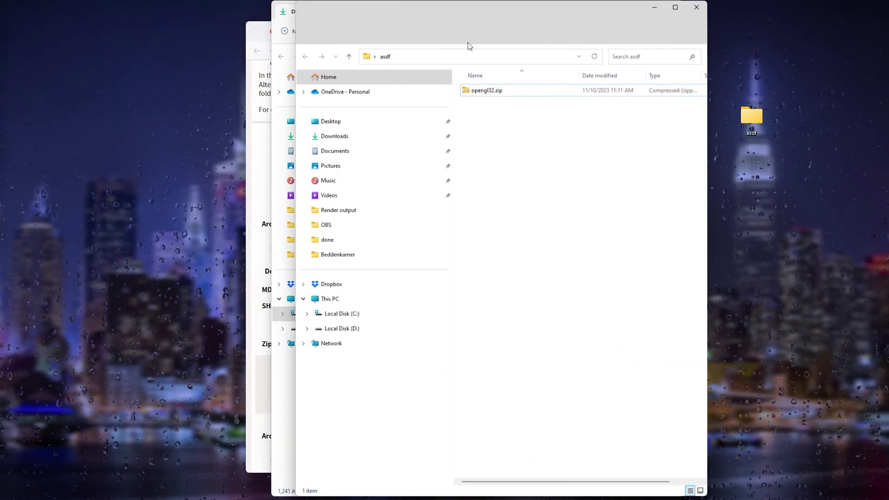
pyautogui.rightClick(480, 90)
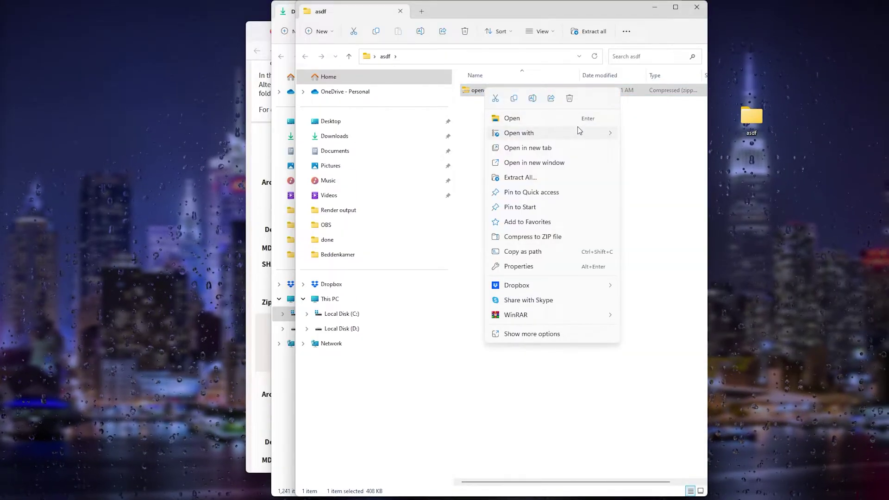
pyautogui.moveTo(556, 325)
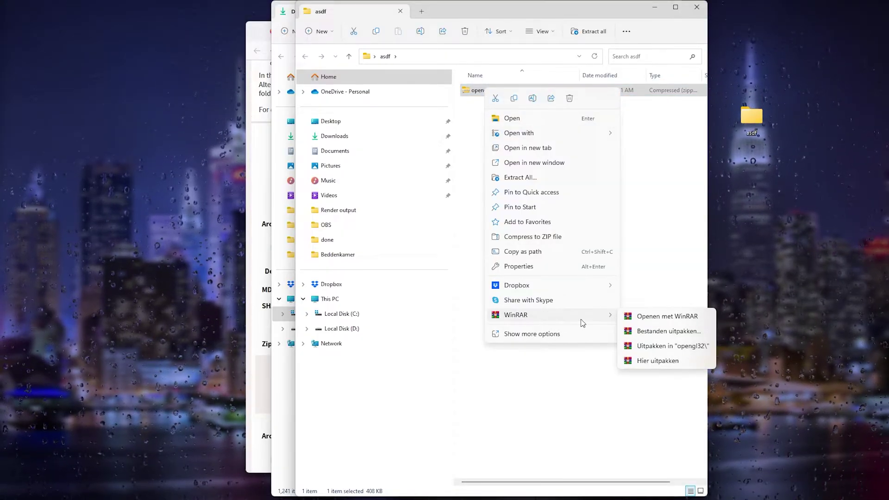
pyautogui.click(673, 360)
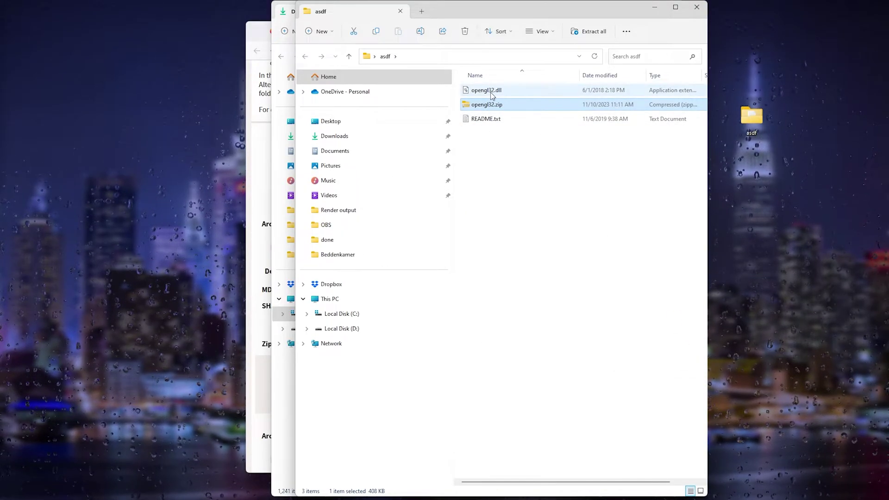
pyautogui.moveTo(510, 16); pyautogui.dragTo(665, 24)
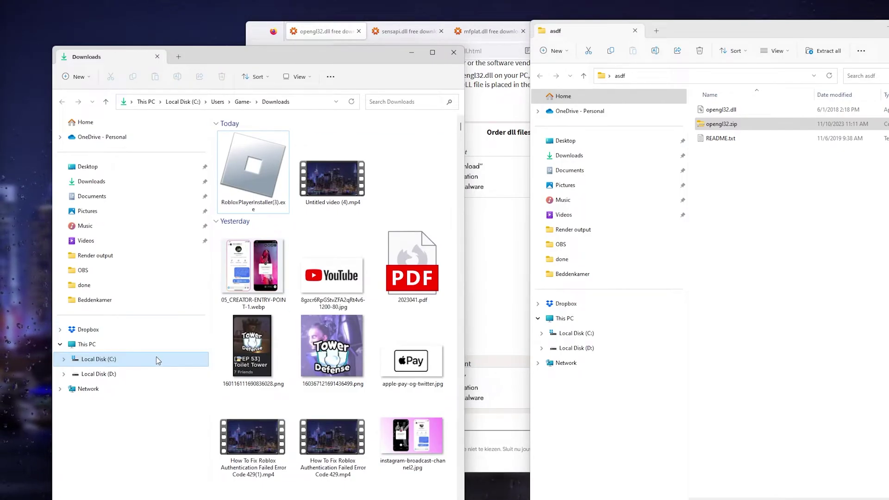
# - Navigate the Downloads window to C:\Windows\System32
pyautogui.click(111, 360)
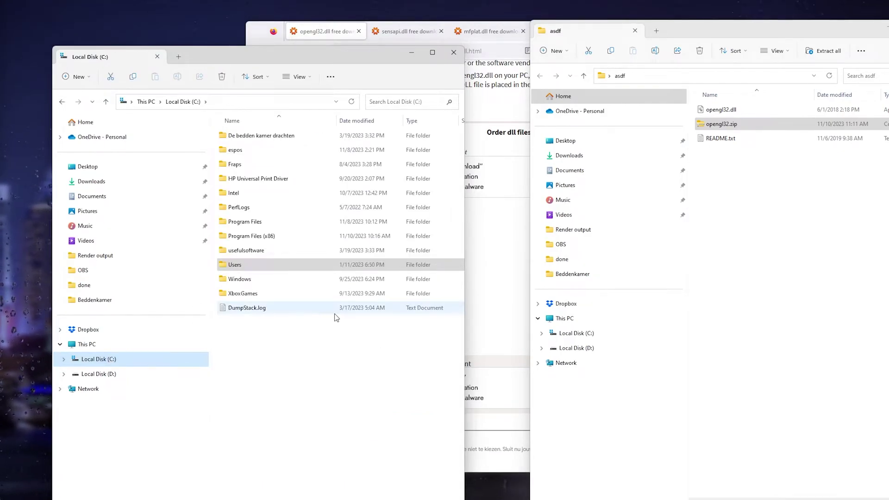
pyautogui.doubleClick(262, 278)
pyautogui.scroll(-9, 311, 245)
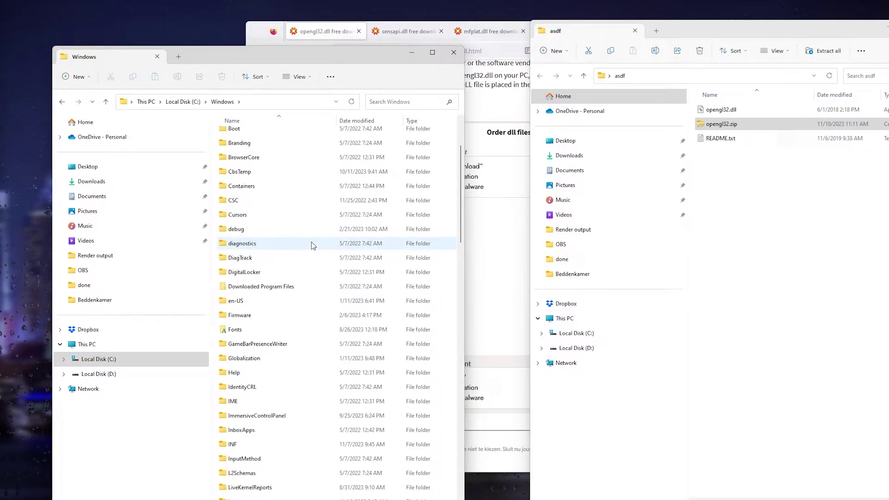
pyautogui.scroll(-11, 312, 242)
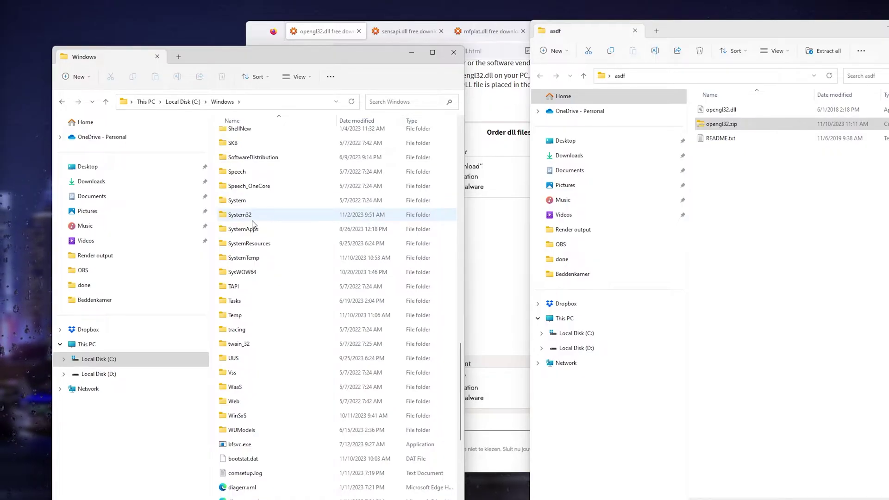
pyautogui.doubleClick(259, 218)
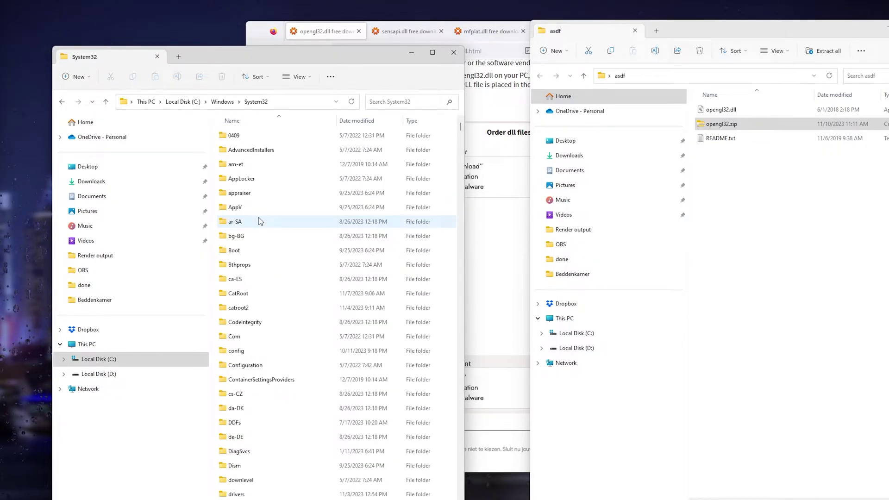
pyautogui.scroll(-15, 284, 213)
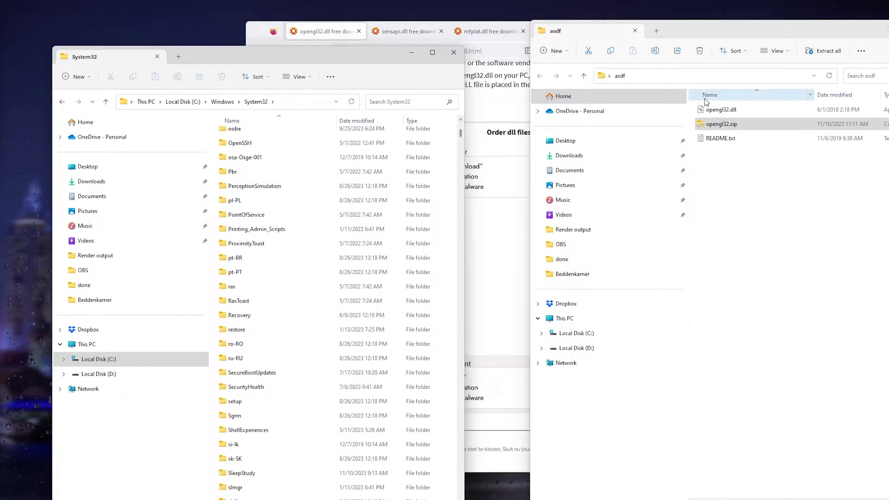
# - Drag opengl32.dll from asdf into System32, then close the System32 window
pyautogui.rightClick(717, 110)
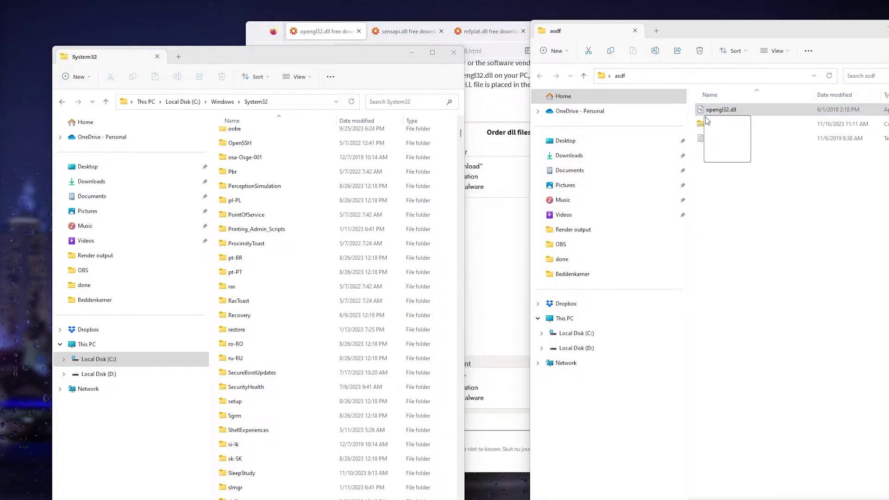
pyautogui.moveTo(696, 156); pyautogui.dragTo(716, 195)
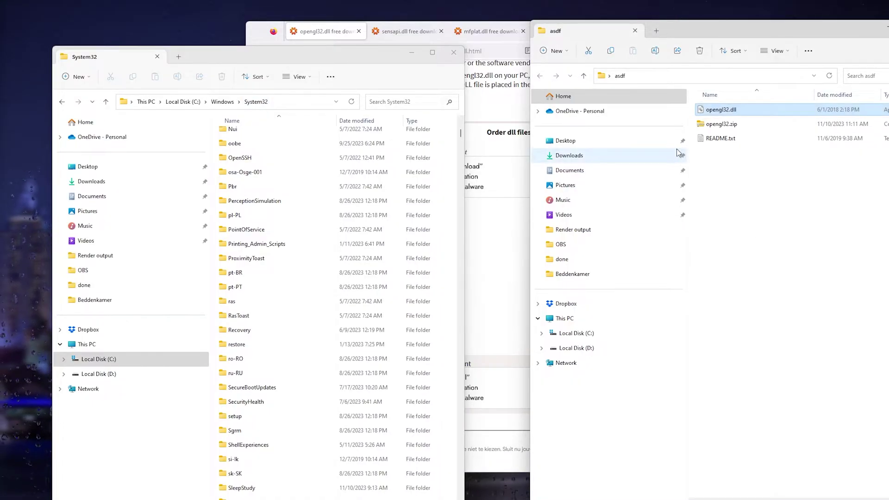
pyautogui.click(454, 54)
pyautogui.moveTo(693, 33); pyautogui.dragTo(480, 59)
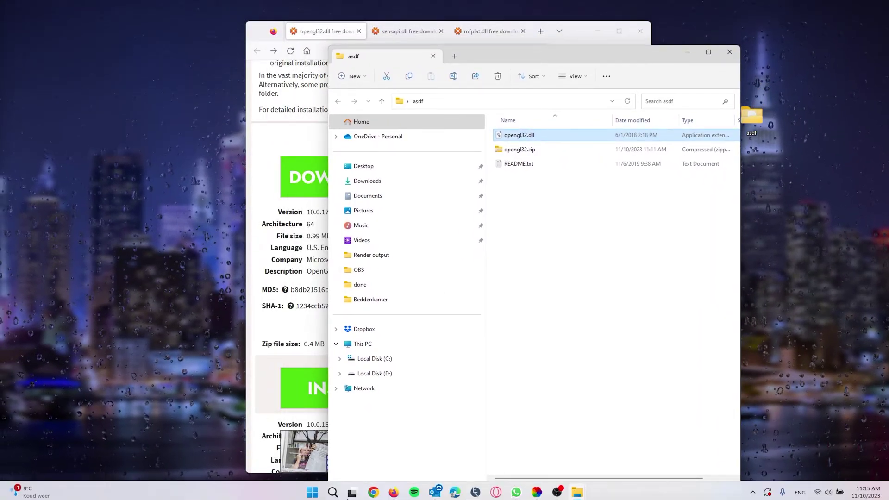
# - Search for roblox and open the Roblox Player shortcut's location in Start Menu Programs
pyautogui.click(332, 489)
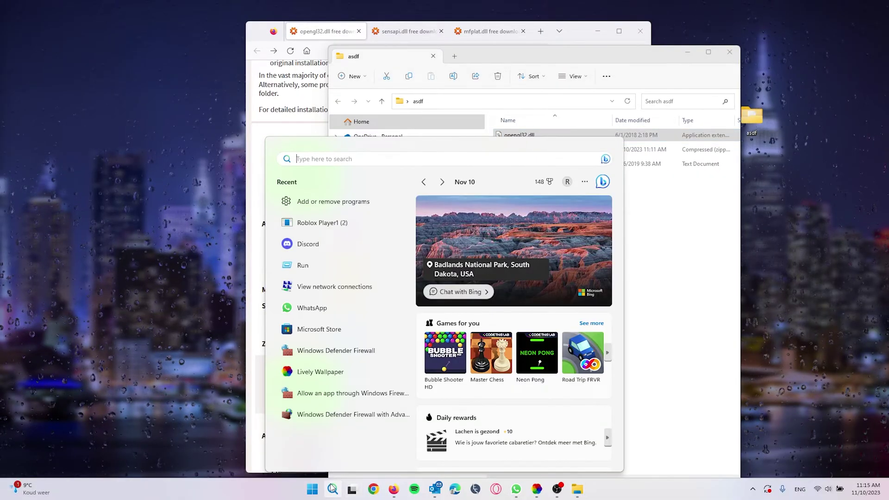
pyautogui.write('roblox')
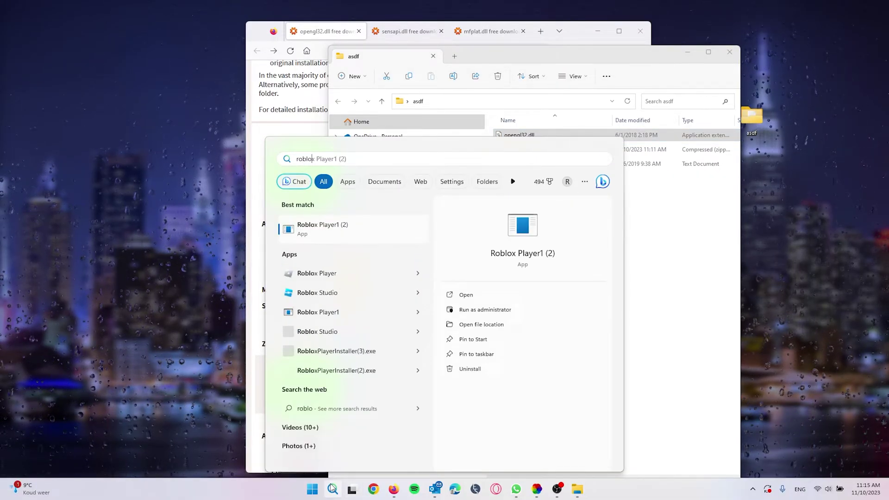
pyautogui.rightClick(330, 277)
pyautogui.click(365, 301)
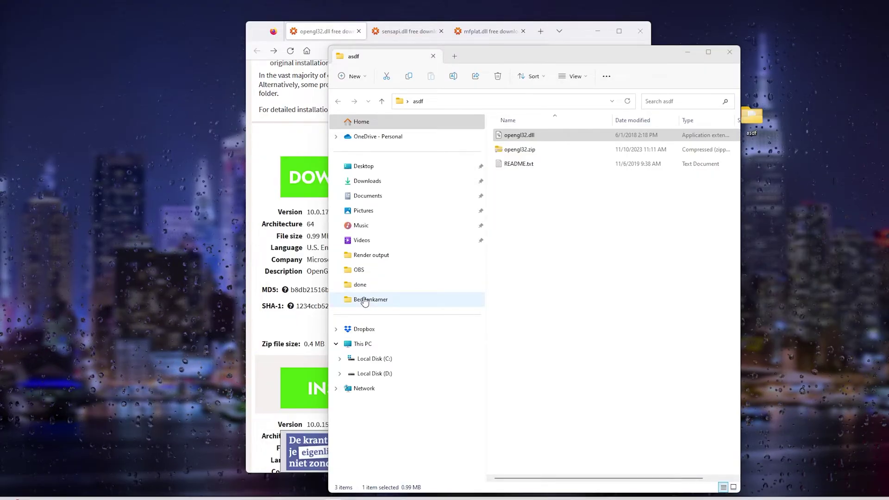
pyautogui.moveTo(519, 13); pyautogui.dragTo(281, 40)
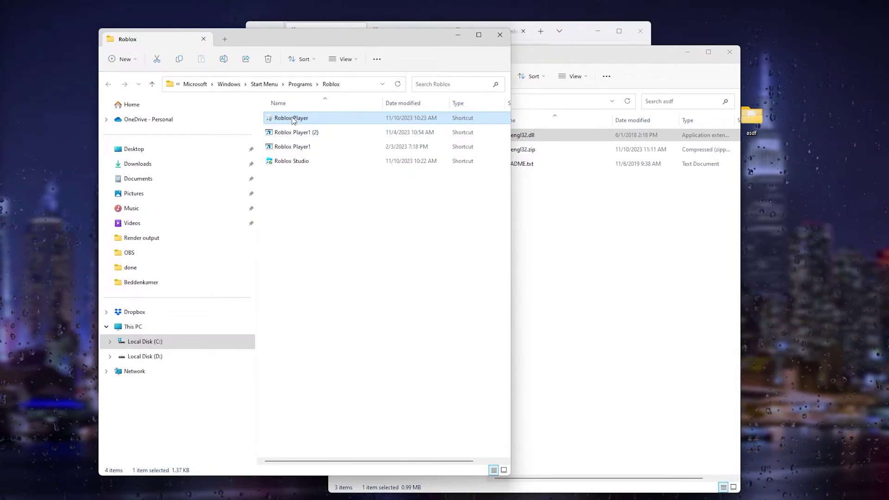
# - Open the Roblox Player install folder version-3aba366803e44f0e from its shortcut
pyautogui.rightClick(293, 120)
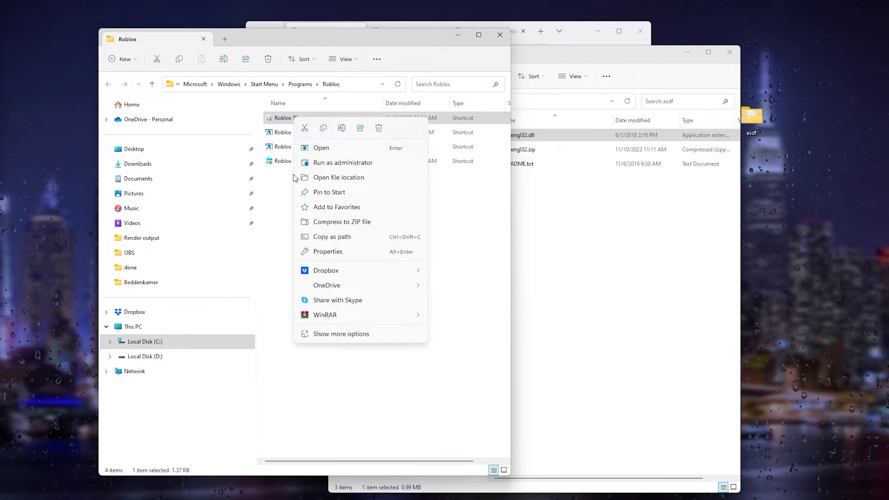
pyautogui.click(341, 334)
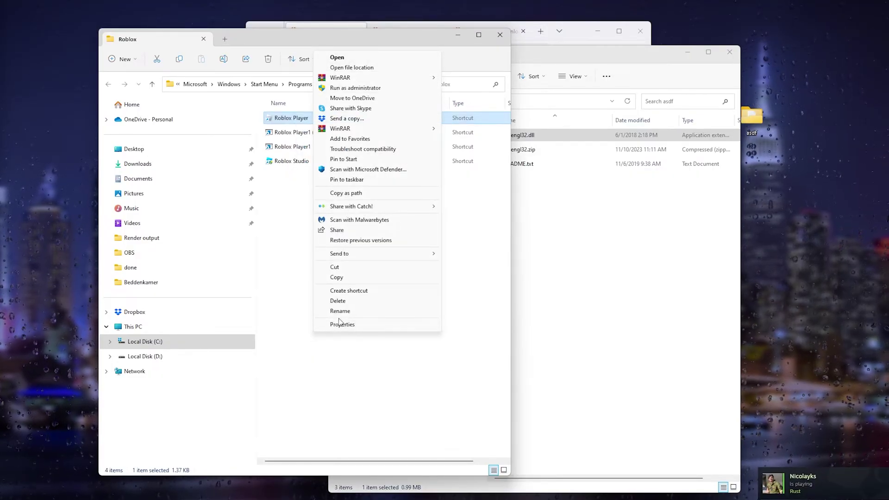
pyautogui.click(369, 68)
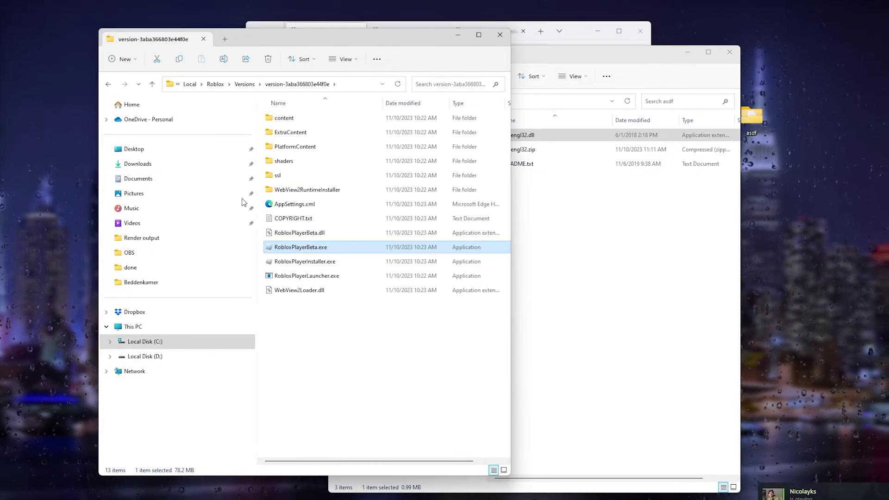
# - Drag opengl32.dll from asdf into the Roblox version folder, then close it
pyautogui.click(521, 63)
pyautogui.moveTo(521, 62); pyautogui.dragTo(577, 32)
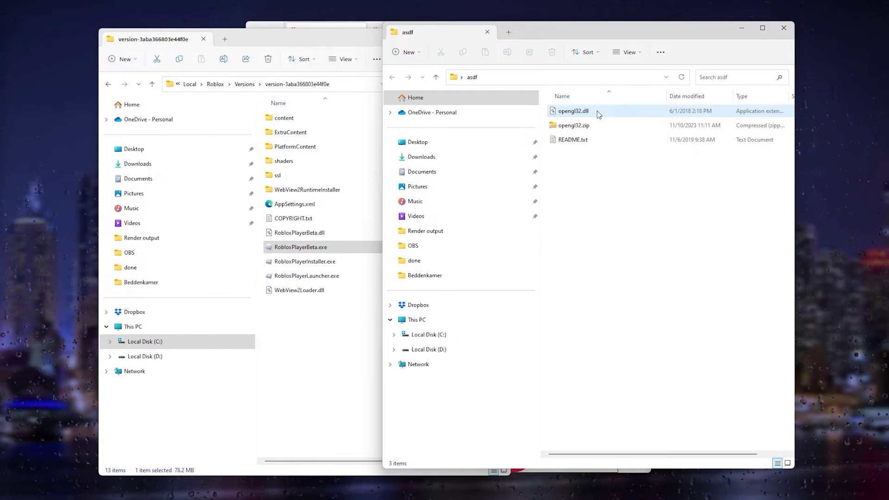
pyautogui.click(596, 112)
pyautogui.moveTo(601, 111); pyautogui.dragTo(606, 163)
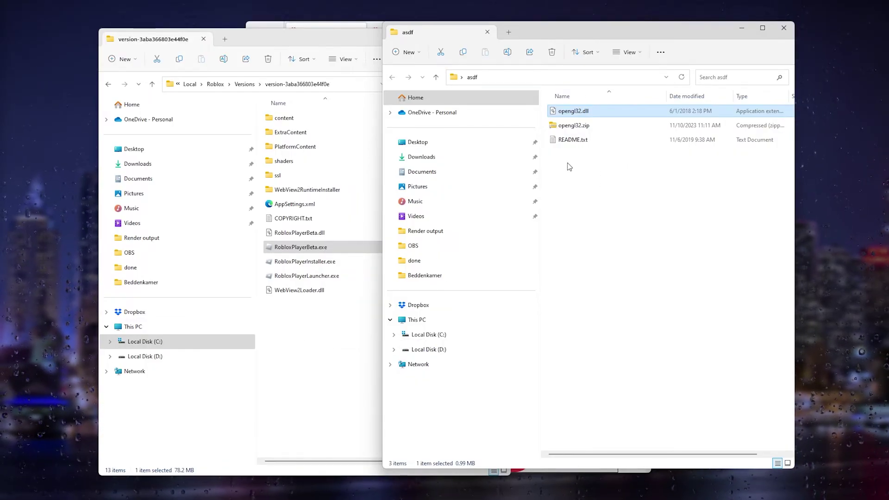
pyautogui.click(351, 40)
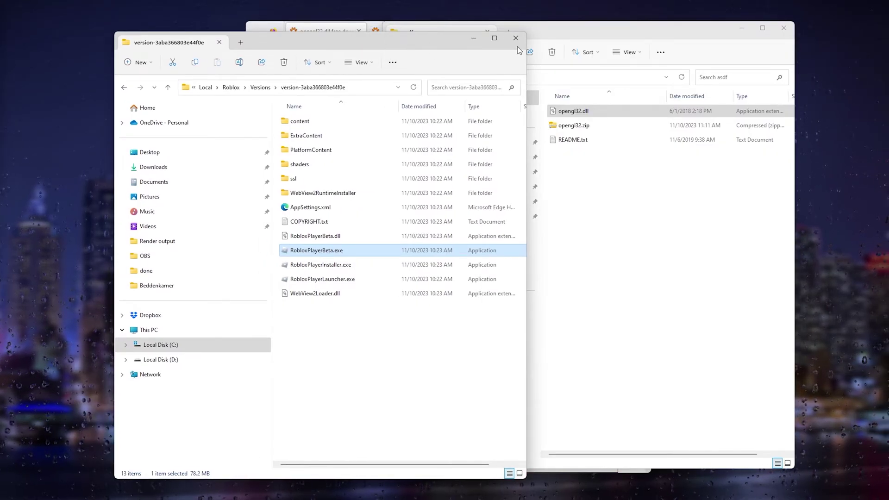
pyautogui.click(516, 40)
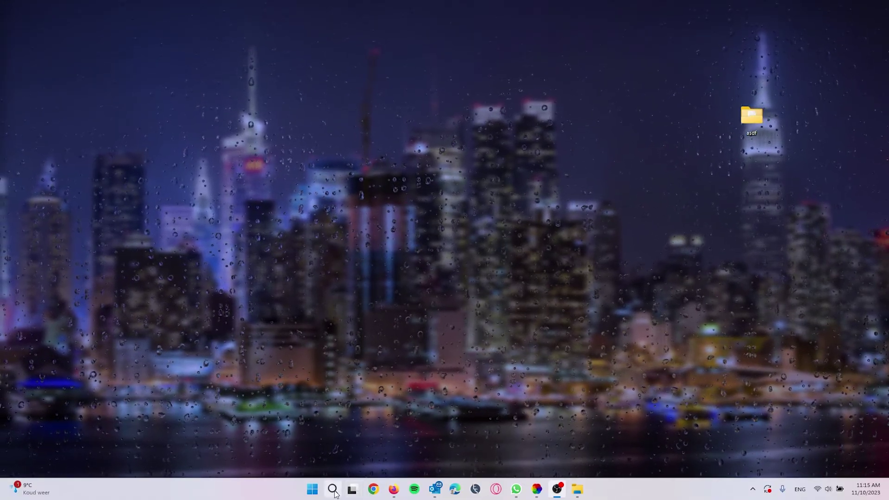
# - Search Windows for 'add or' to reach Add or remove programs
pyautogui.click(333, 489)
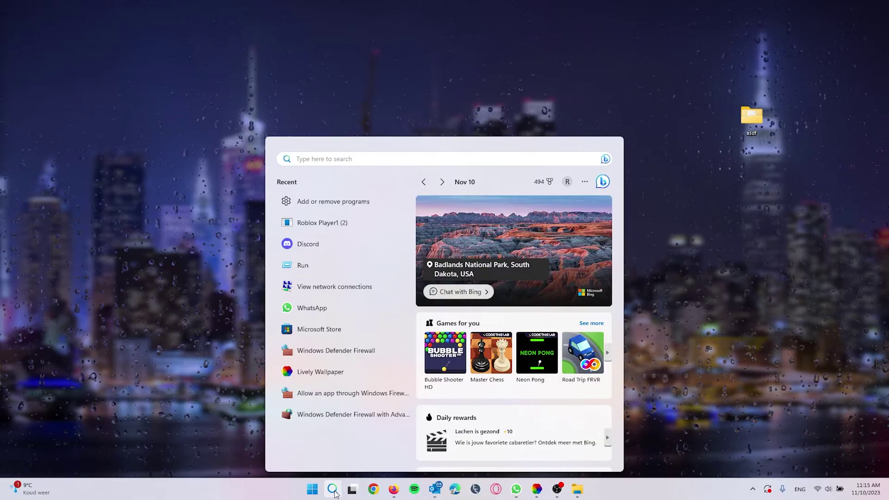
pyautogui.write('add or')
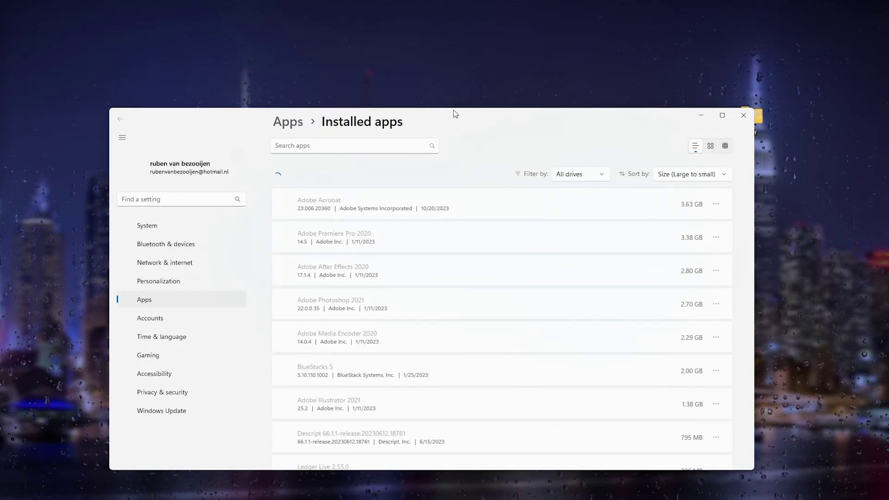
# - Filter installed apps by 'roblox', uninstall Roblox Player, then close Settings
pyautogui.click(314, 166)
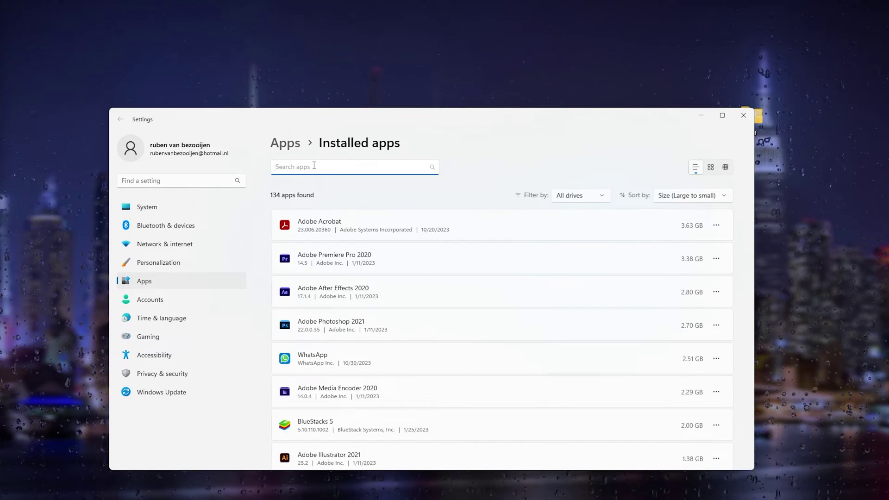
pyautogui.write('roblox')
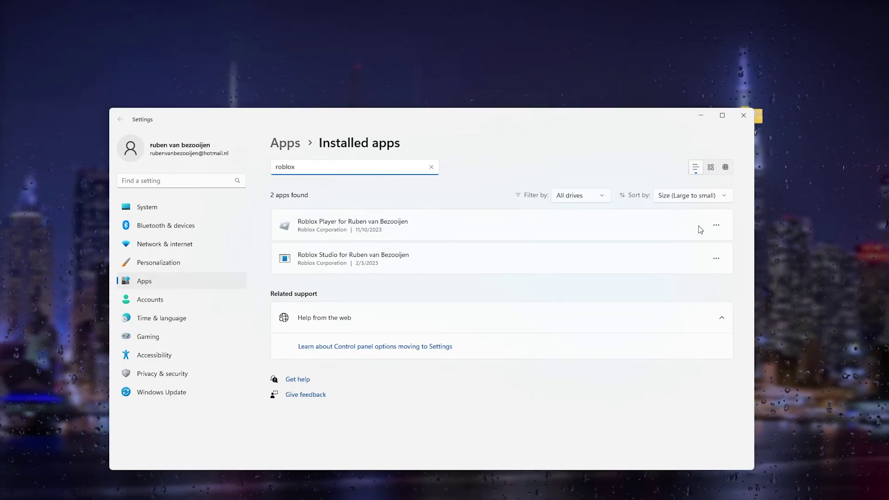
pyautogui.click(622, 261)
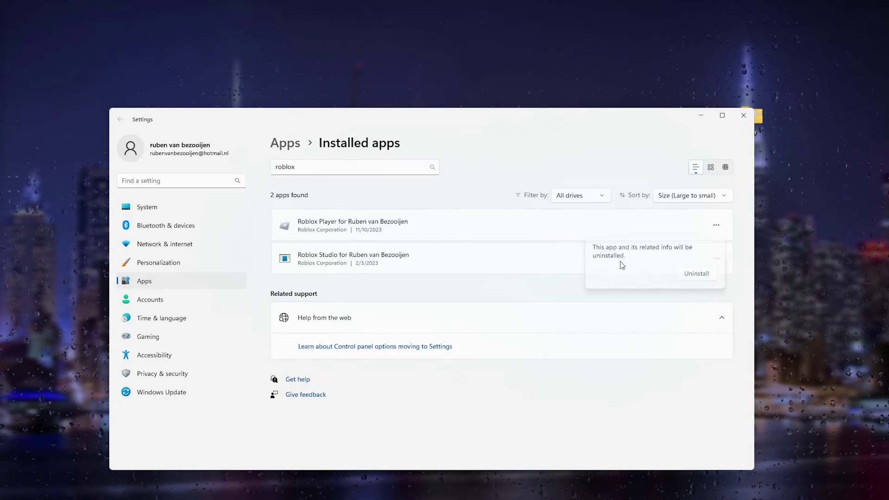
pyautogui.click(702, 276)
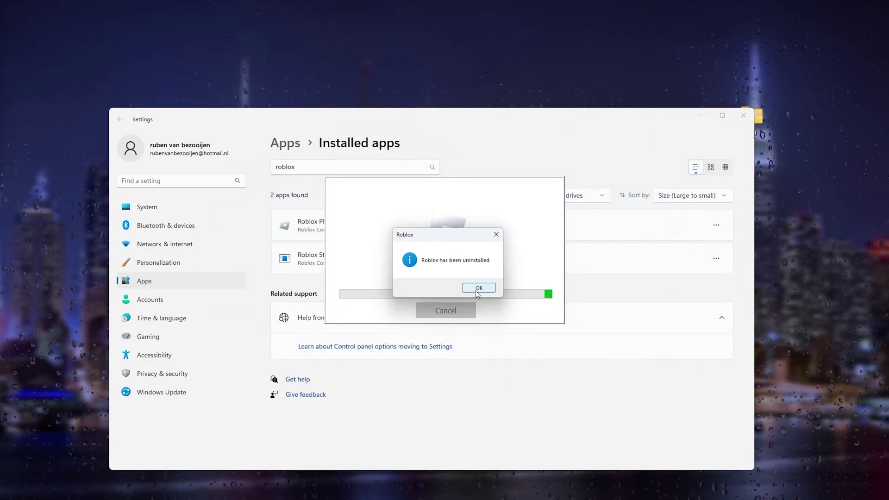
pyautogui.click(477, 289)
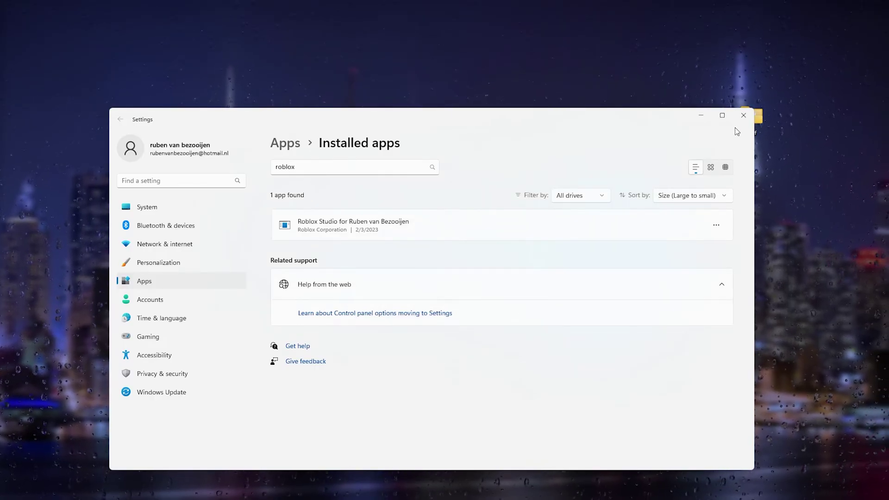
pyautogui.click(744, 115)
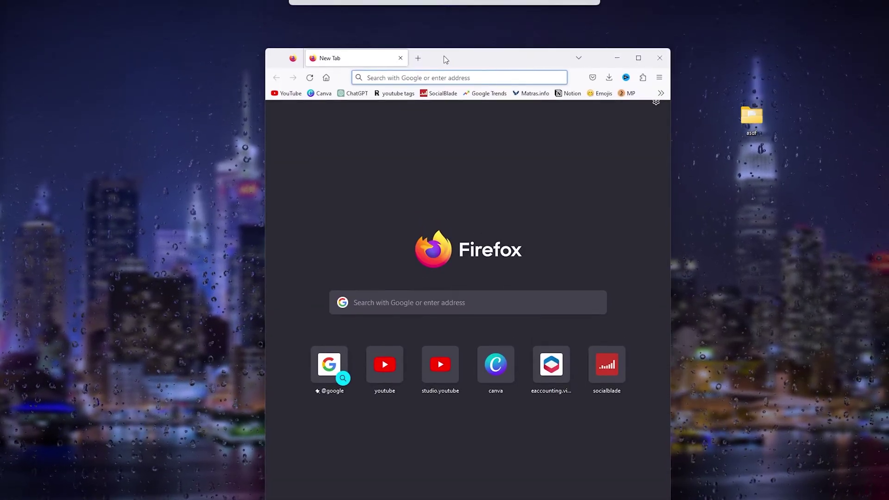
# - Search the web for 'roblox' and open the official roblox.com site from the results
pyautogui.write('roblox')
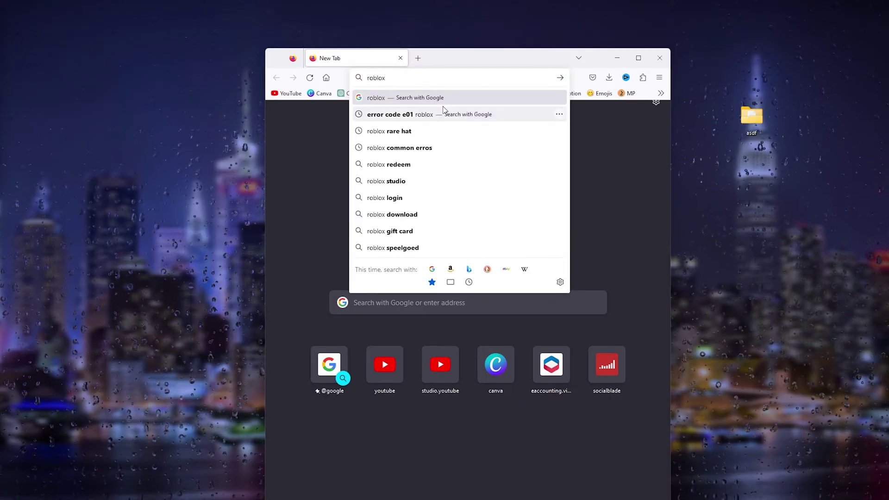
pyautogui.press('Return')
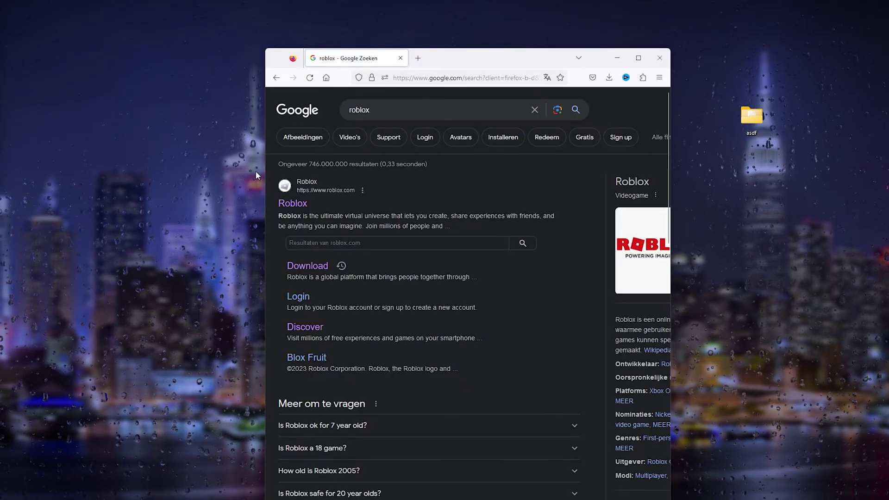
pyautogui.click(286, 204)
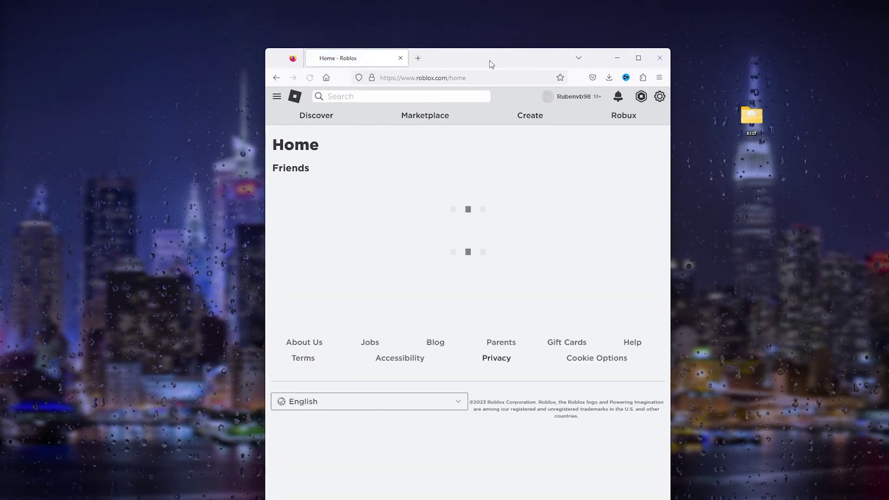
# - From the Toilet Tower Defense game page, download RobloxPlayer.exe and run the installer
pyautogui.moveTo(490, 60); pyautogui.dragTo(483, 30)
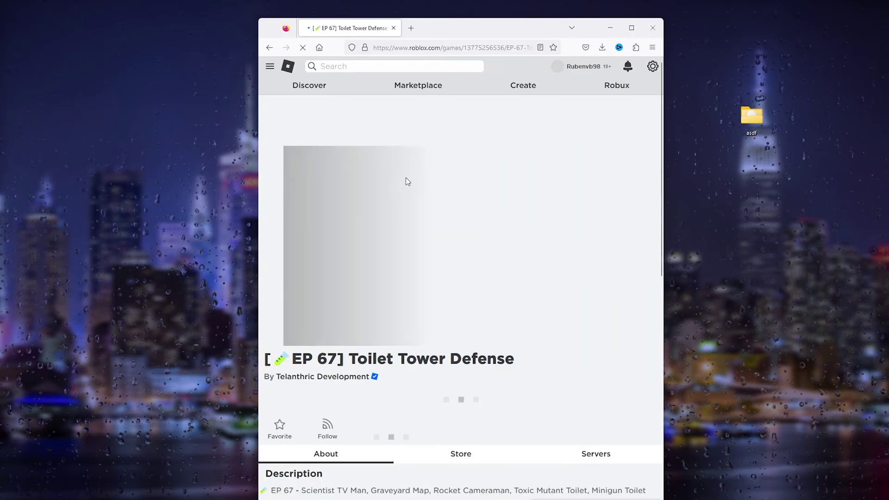
pyautogui.scroll(-5, 416, 176)
pyautogui.click(459, 192)
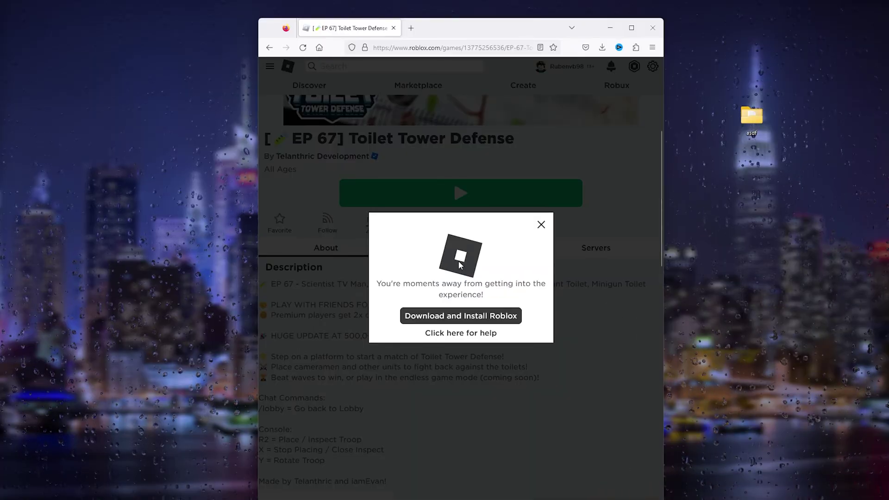
pyautogui.click(467, 316)
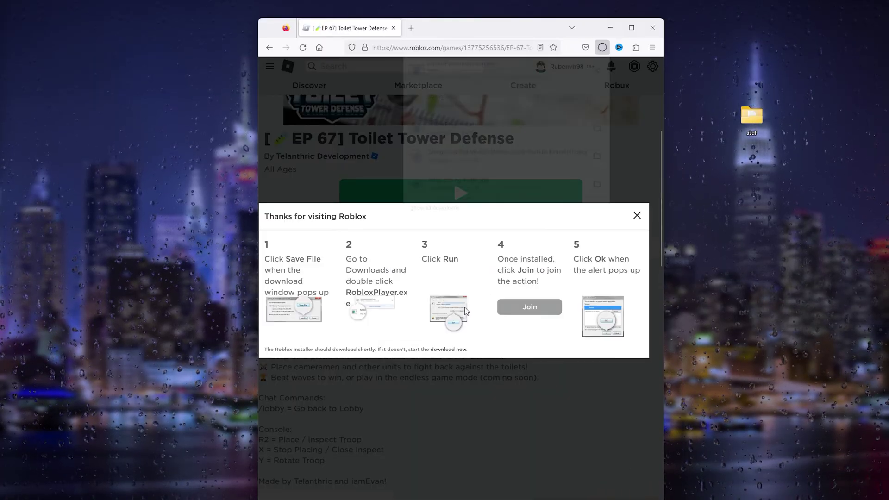
pyautogui.click(479, 71)
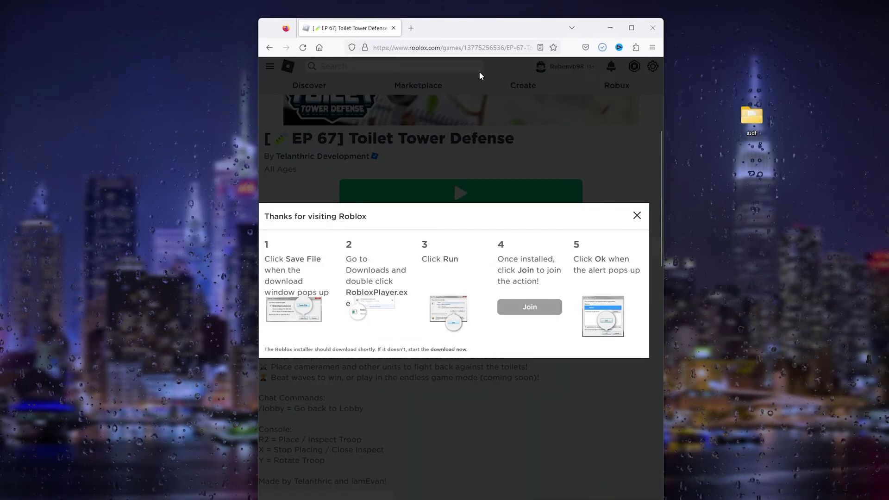